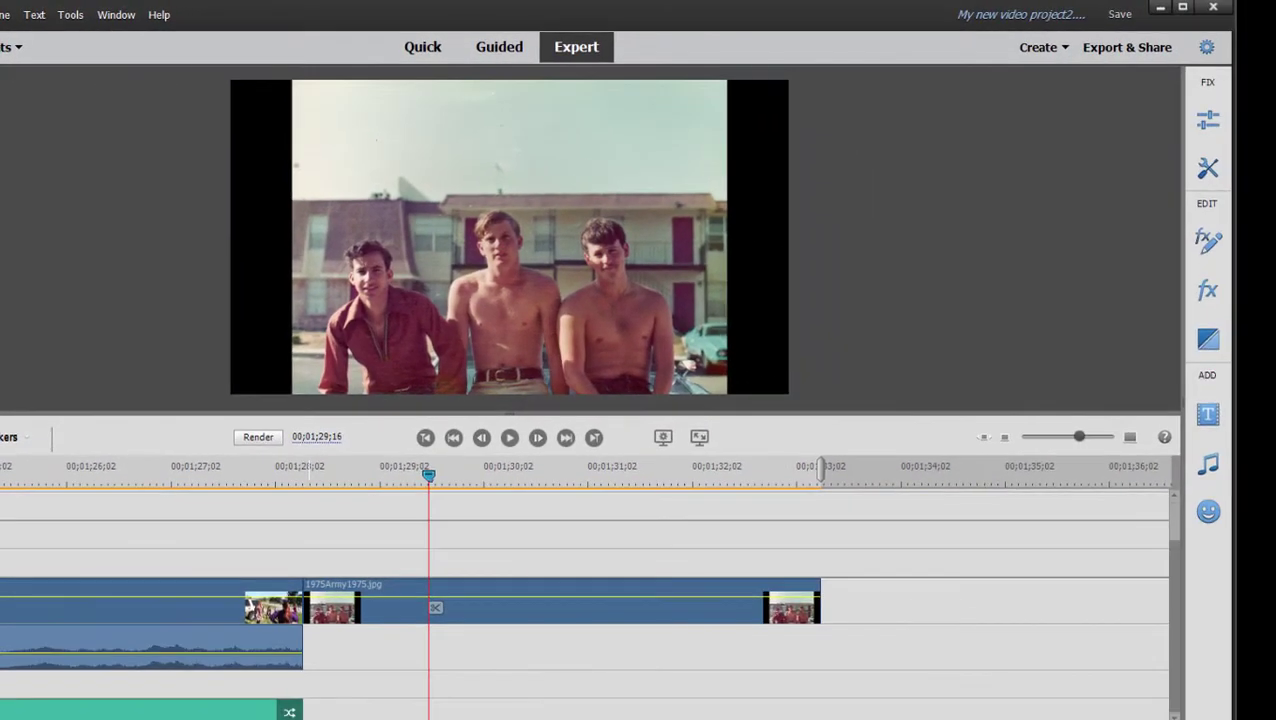
# Show the photo clip's Applied Effects with Motion expanded (Position 960.0, 540.0, Scale 100.0)
pyautogui.click(569, 598)
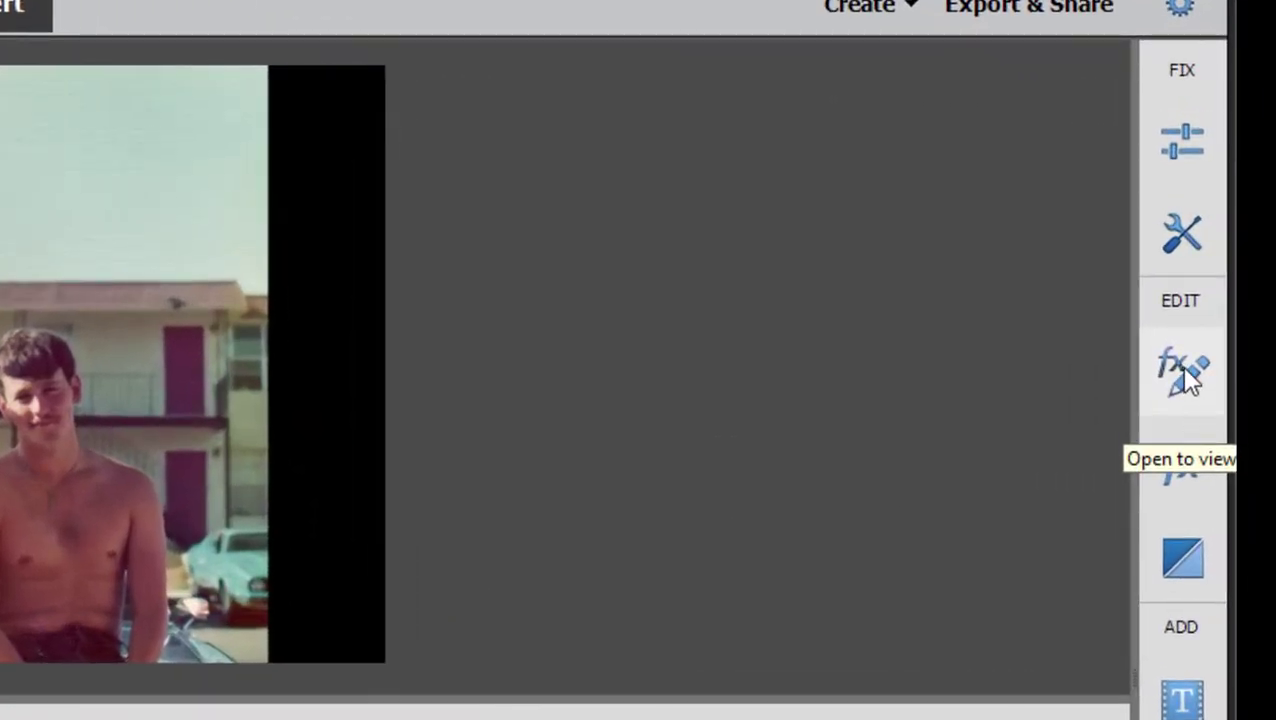
pyautogui.click(1185, 370)
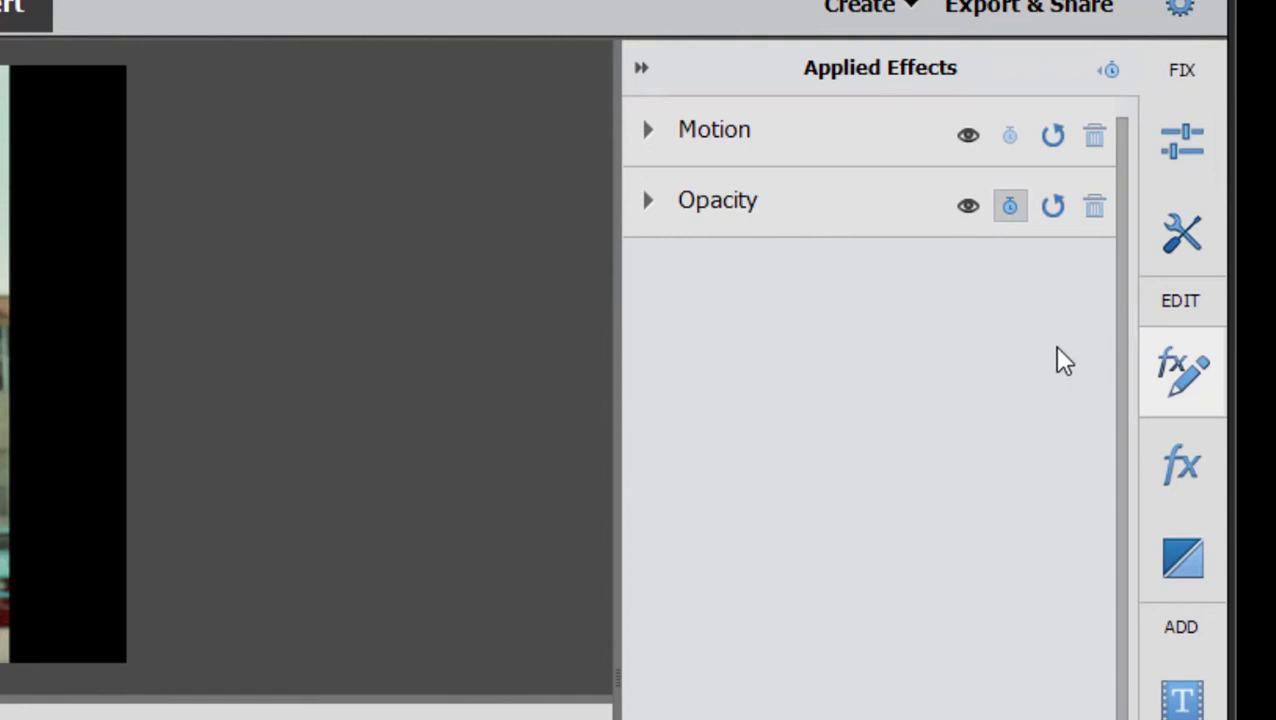
pyautogui.click(648, 131)
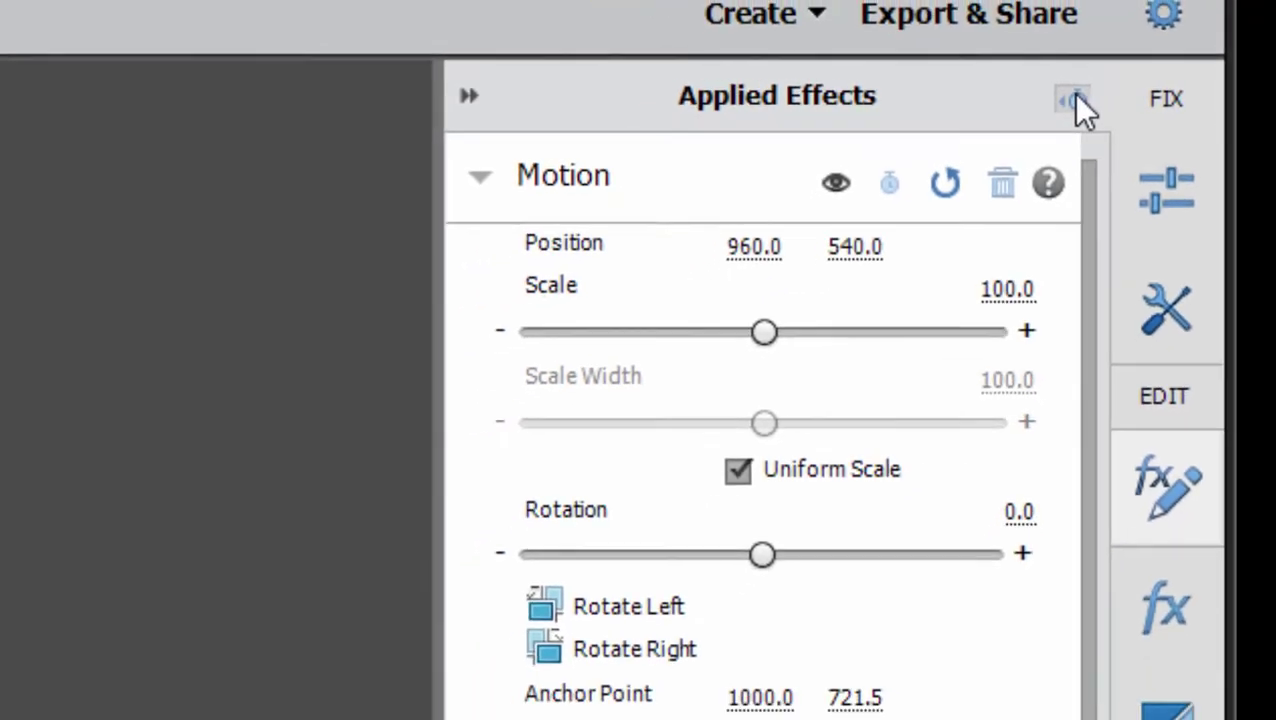
# Show Motion keyframes and, at the clip start, set Scale 125.0 and Position 965.7, 420.9
pyautogui.click(1033, 99)
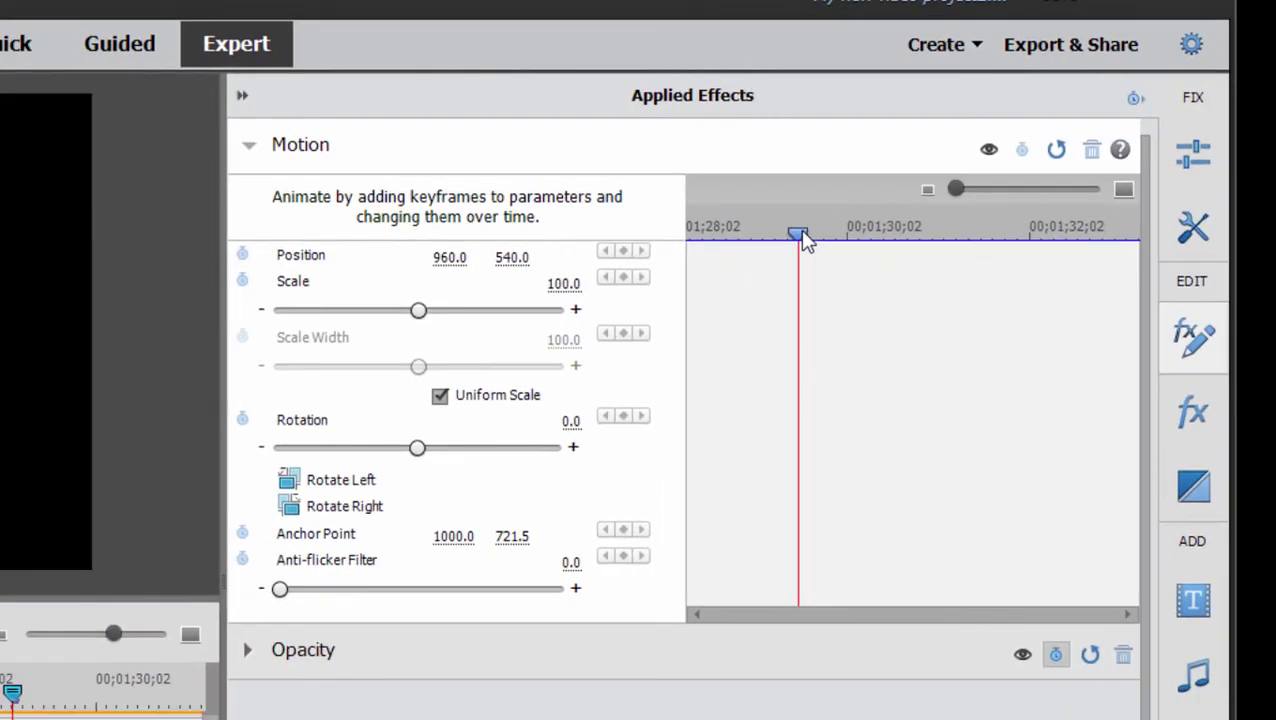
pyautogui.moveTo(799, 236); pyautogui.dragTo(655, 238)
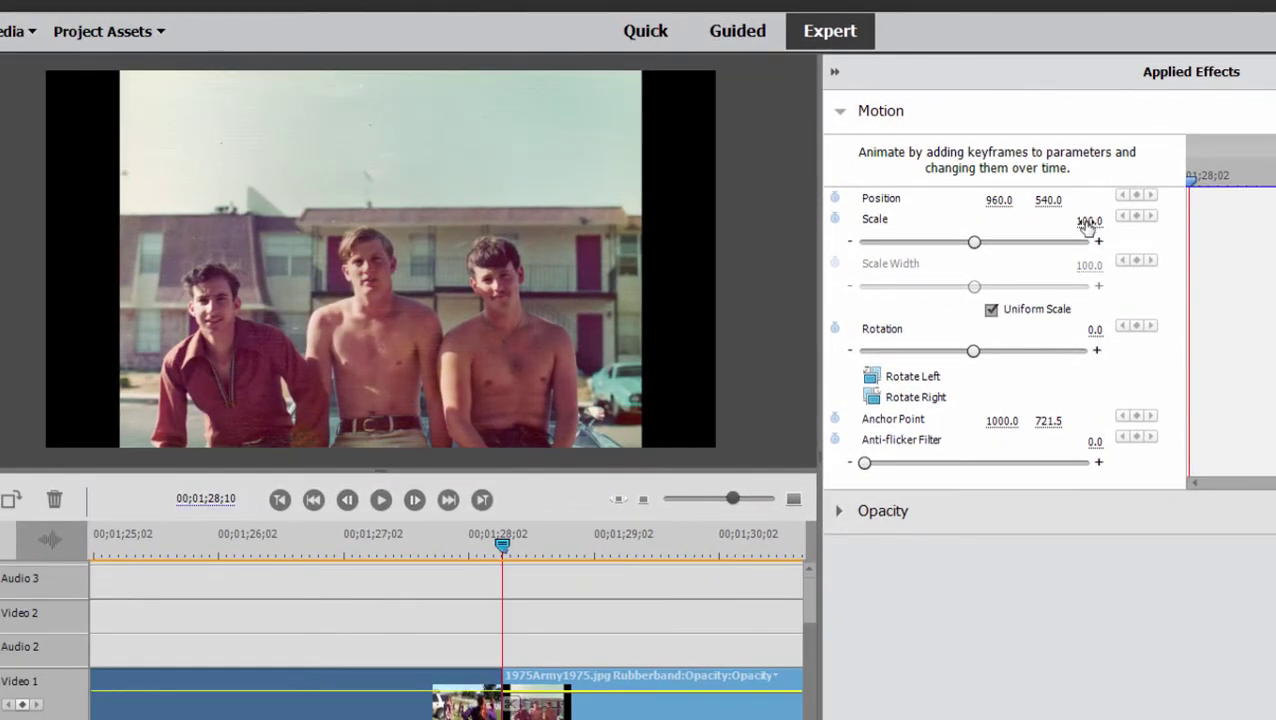
pyautogui.moveTo(1088, 226); pyautogui.dragTo(1100, 229)
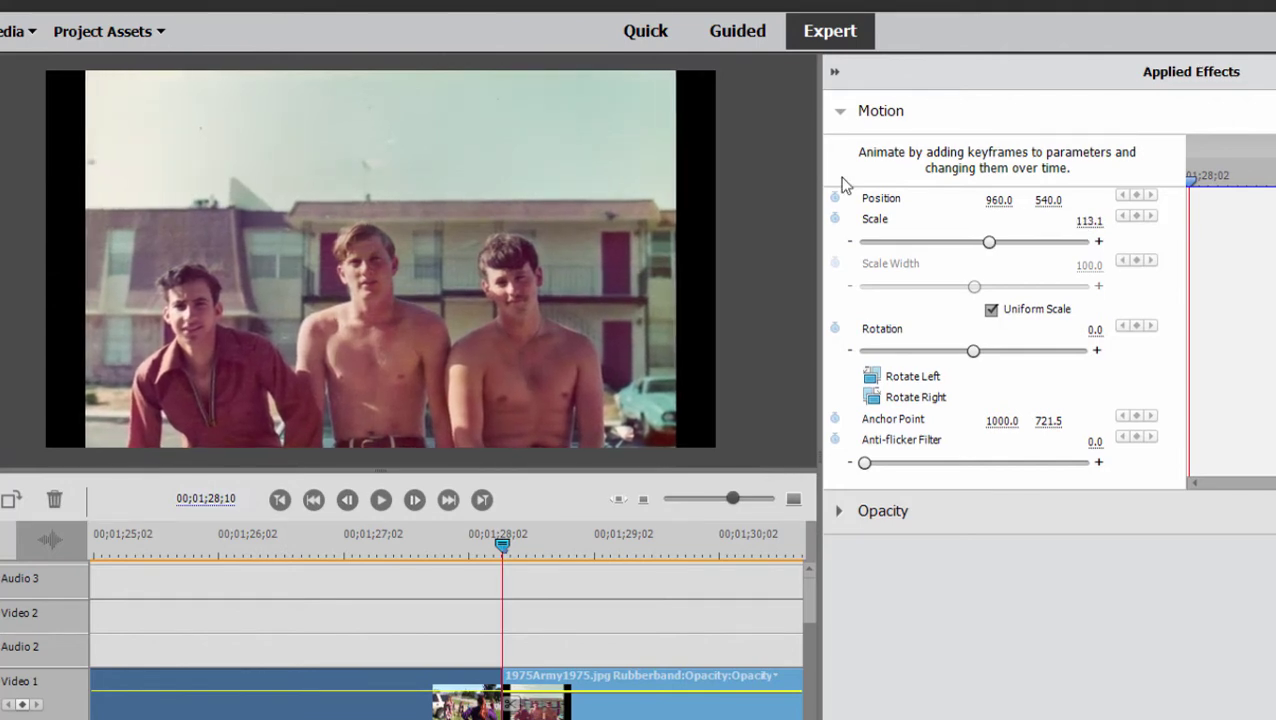
pyautogui.moveTo(843, 184); pyautogui.dragTo(874, 184)
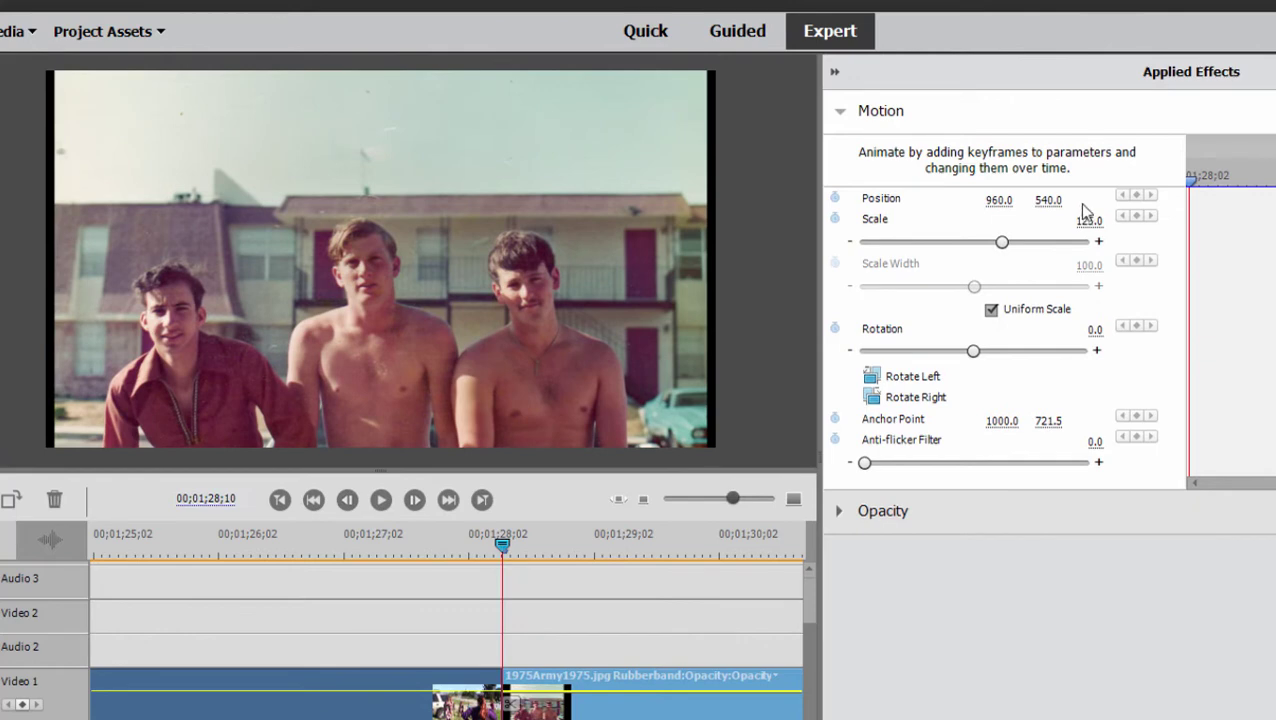
pyautogui.click(260, 313)
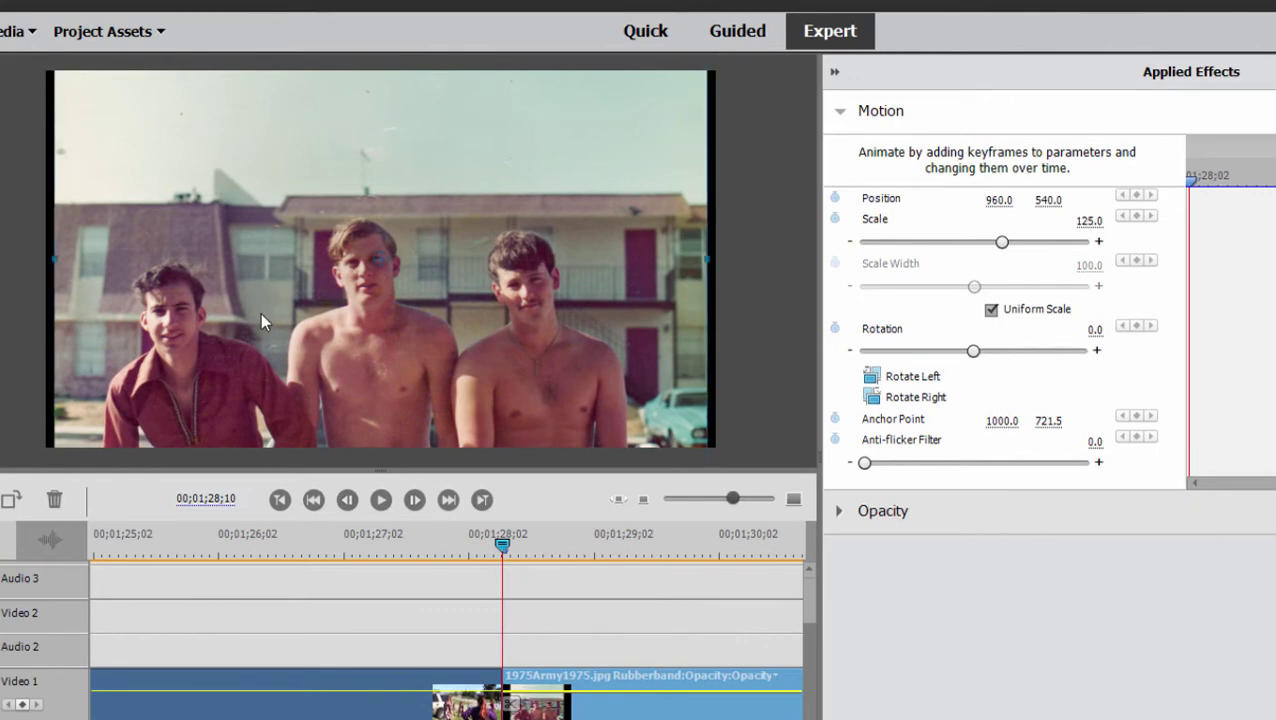
pyautogui.moveTo(260, 313); pyautogui.dragTo(279, 288)
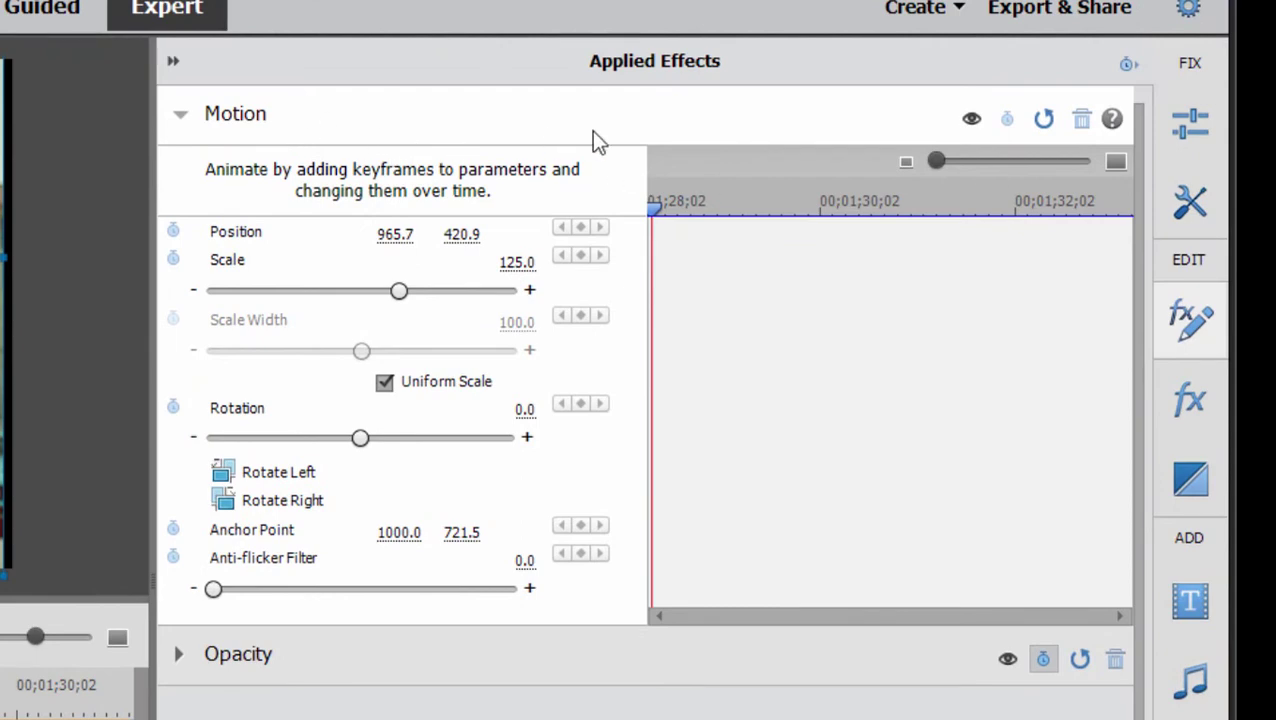
# Add start keyframes, then at the clip end set Scale 200 and Position 778.5, 409.6
pyautogui.click(1005, 118)
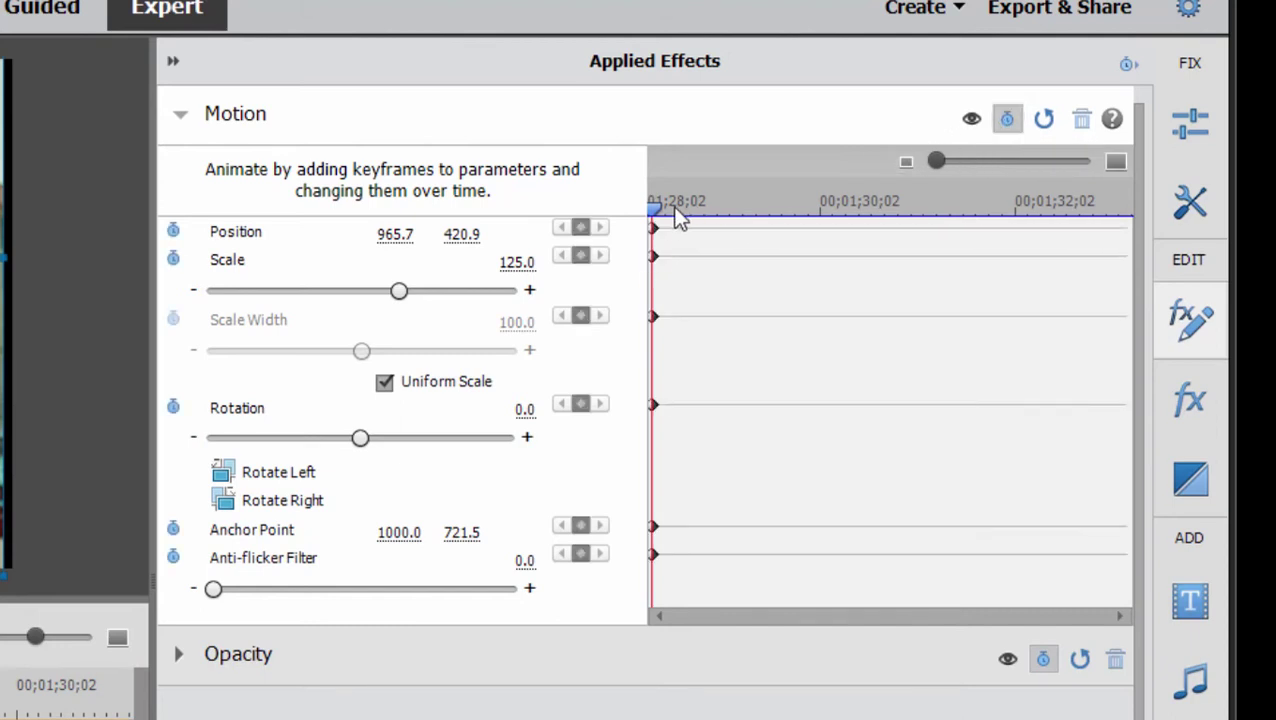
pyautogui.moveTo(652, 205); pyautogui.dragTo(749, 207)
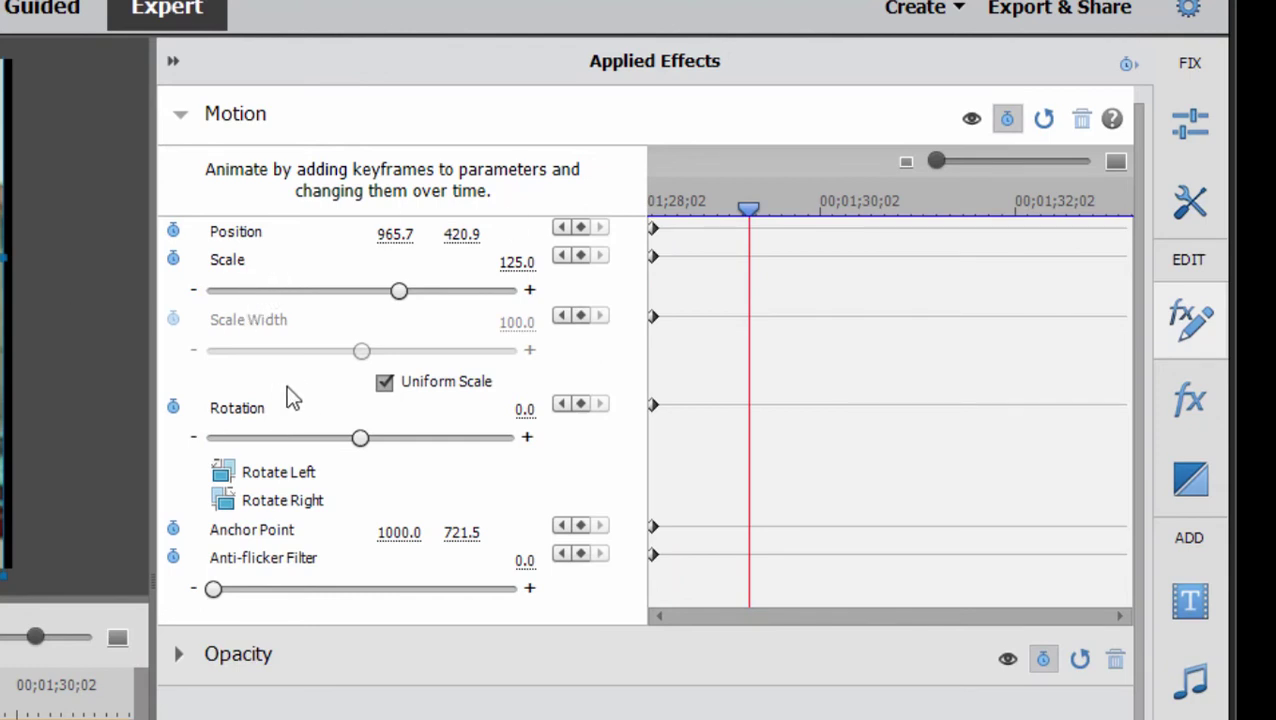
pyautogui.moveTo(755, 205); pyautogui.dragTo(1117, 207)
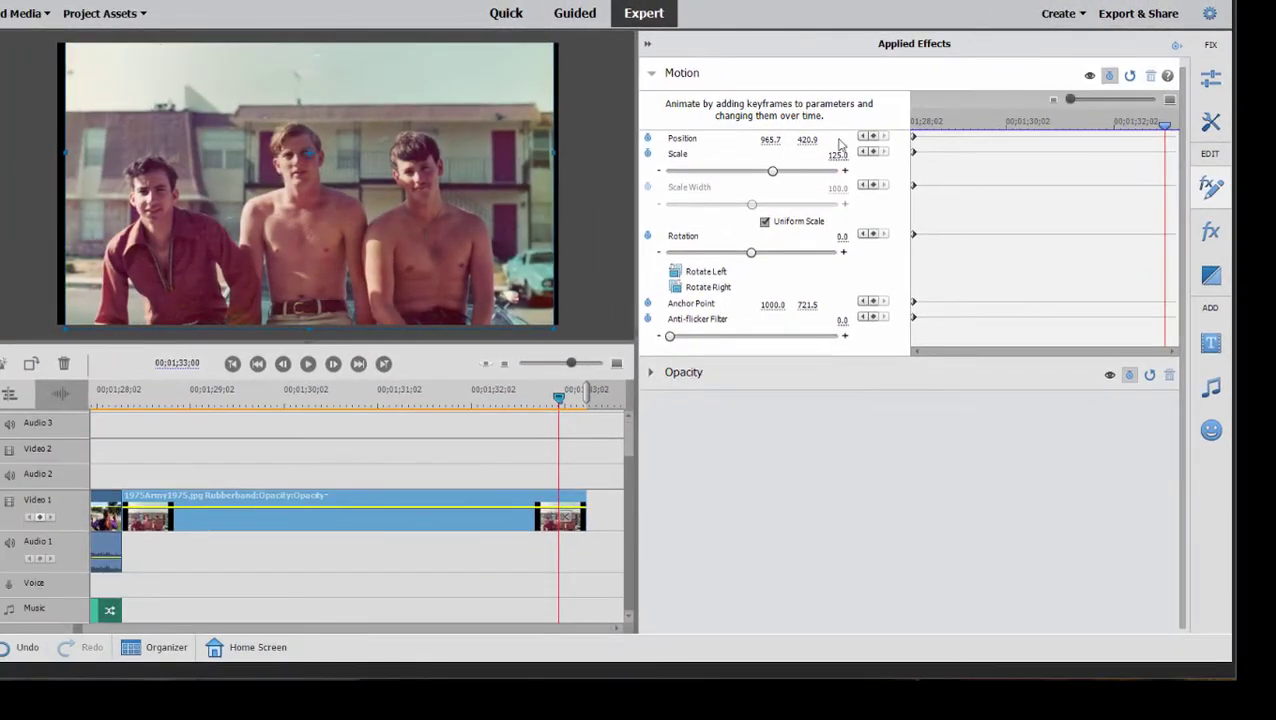
pyautogui.click(828, 153)
pyautogui.write('200')
pyautogui.press('Return')
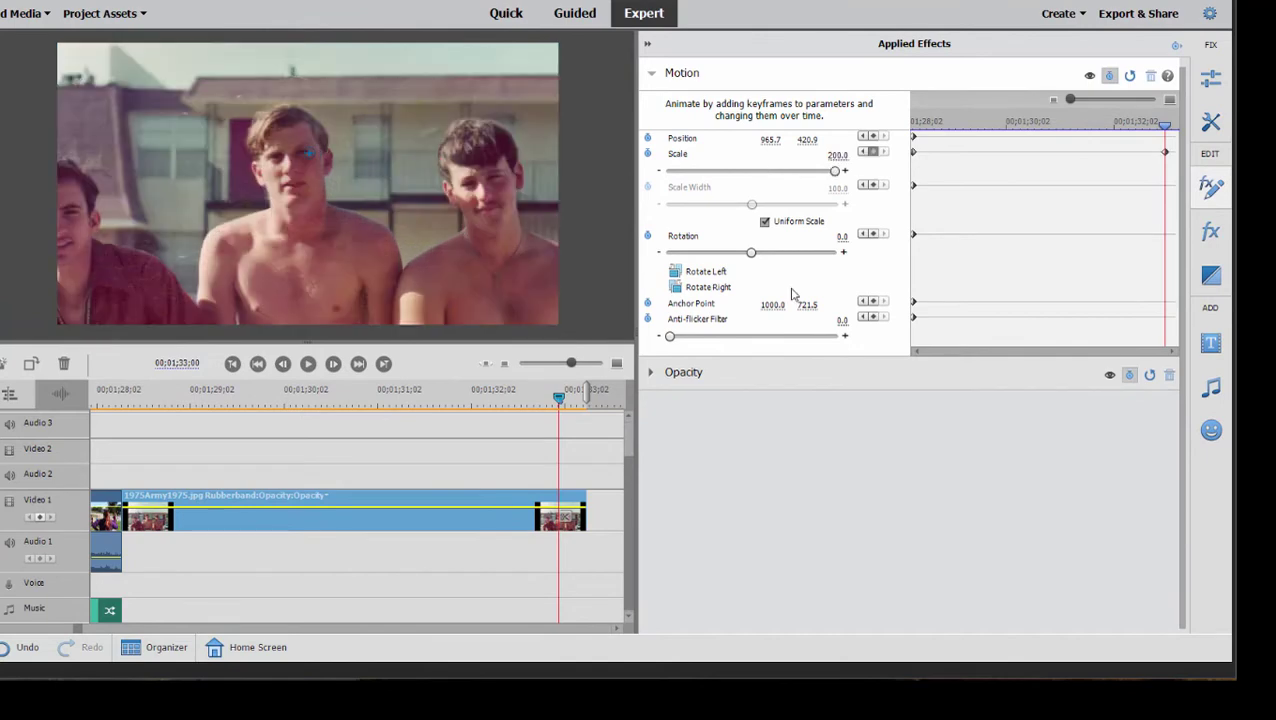
pyautogui.moveTo(505, 181); pyautogui.dragTo(457, 183)
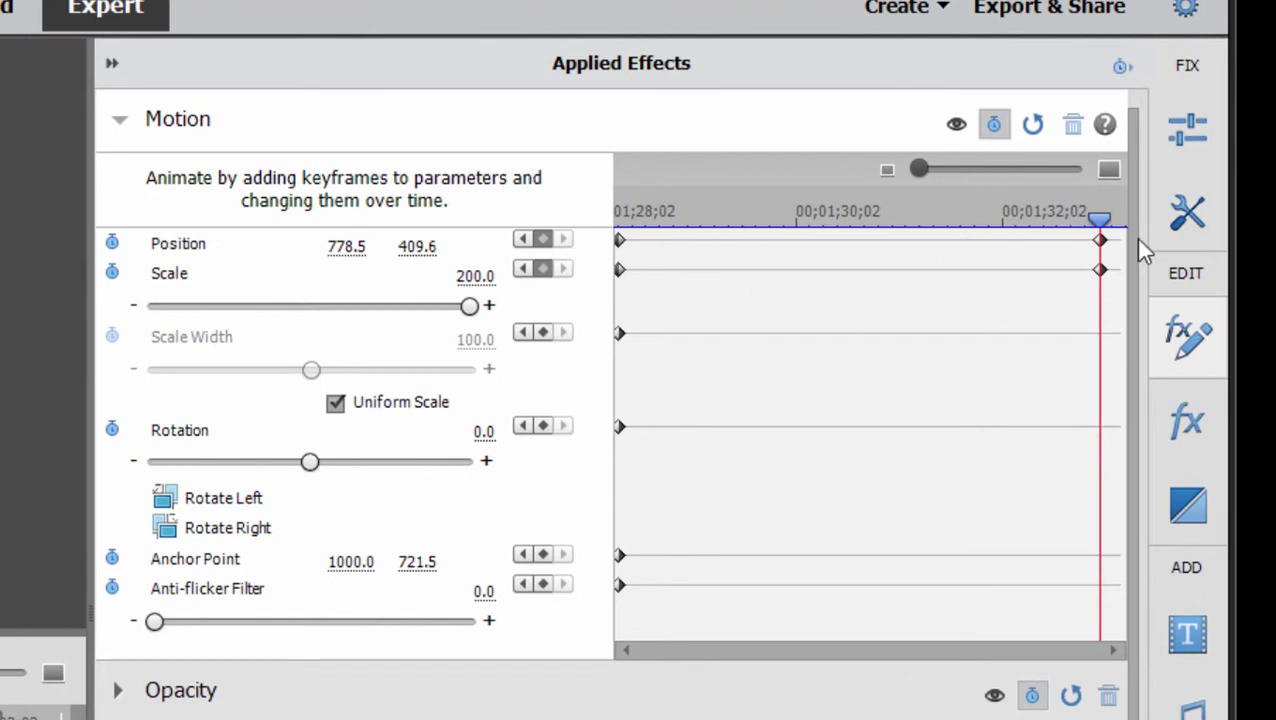
pyautogui.moveTo(1099, 218); pyautogui.dragTo(556, 292)
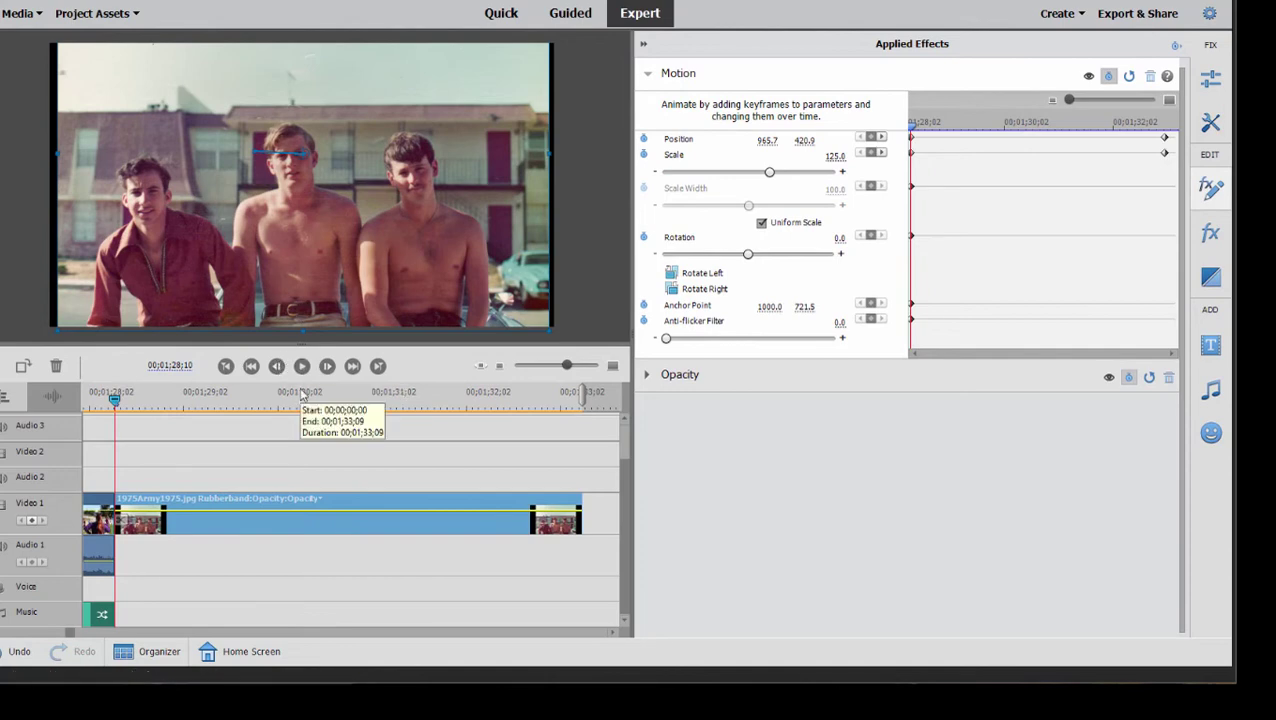
# Render the timeline to play back the 125-to-200 zoom smoothly
pyautogui.press('Return')
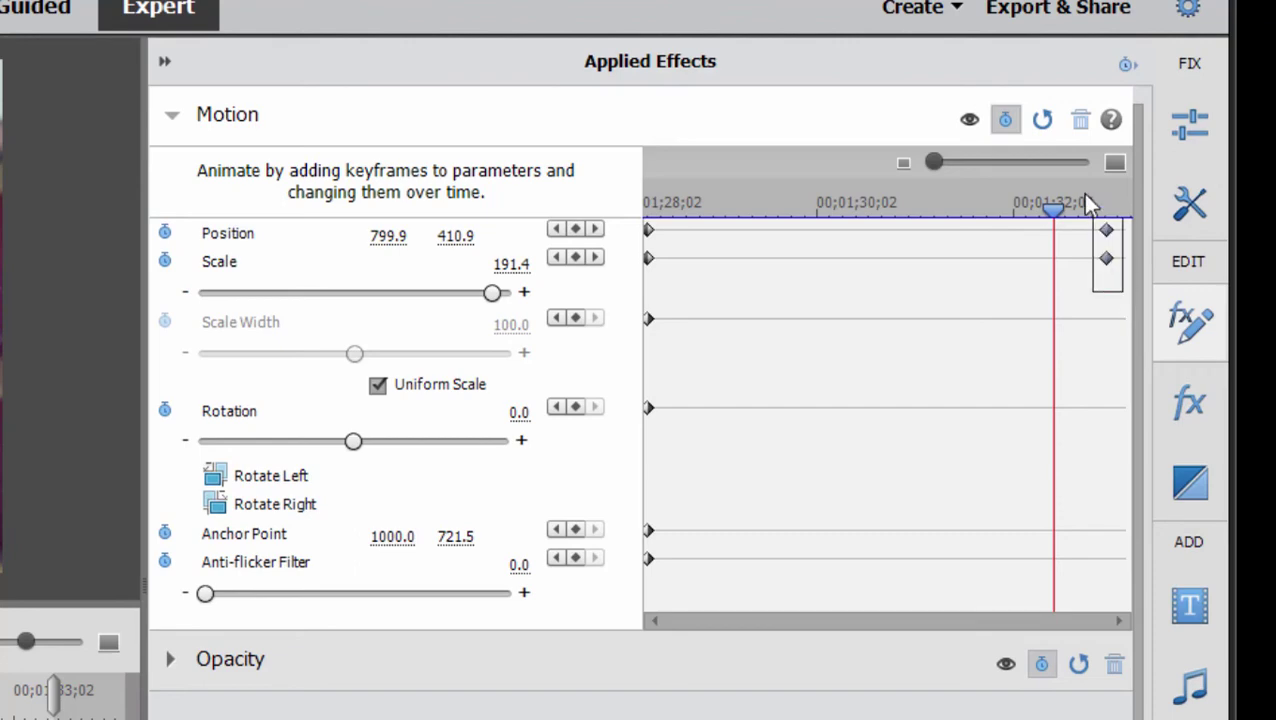
# Move the Scale 200 end keyframes much earlier in the clip and replay from the start
pyautogui.moveTo(1105, 228); pyautogui.dragTo(760, 238)
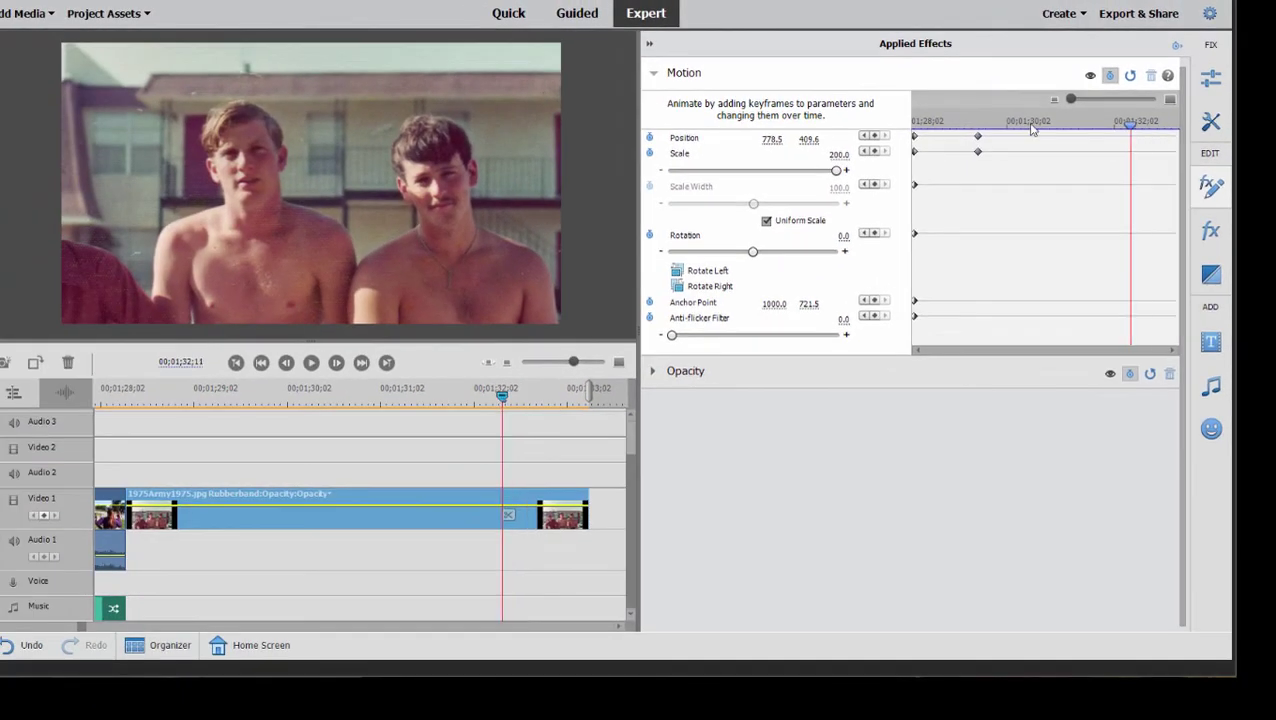
pyautogui.moveTo(1115, 165); pyautogui.dragTo(542, 102)
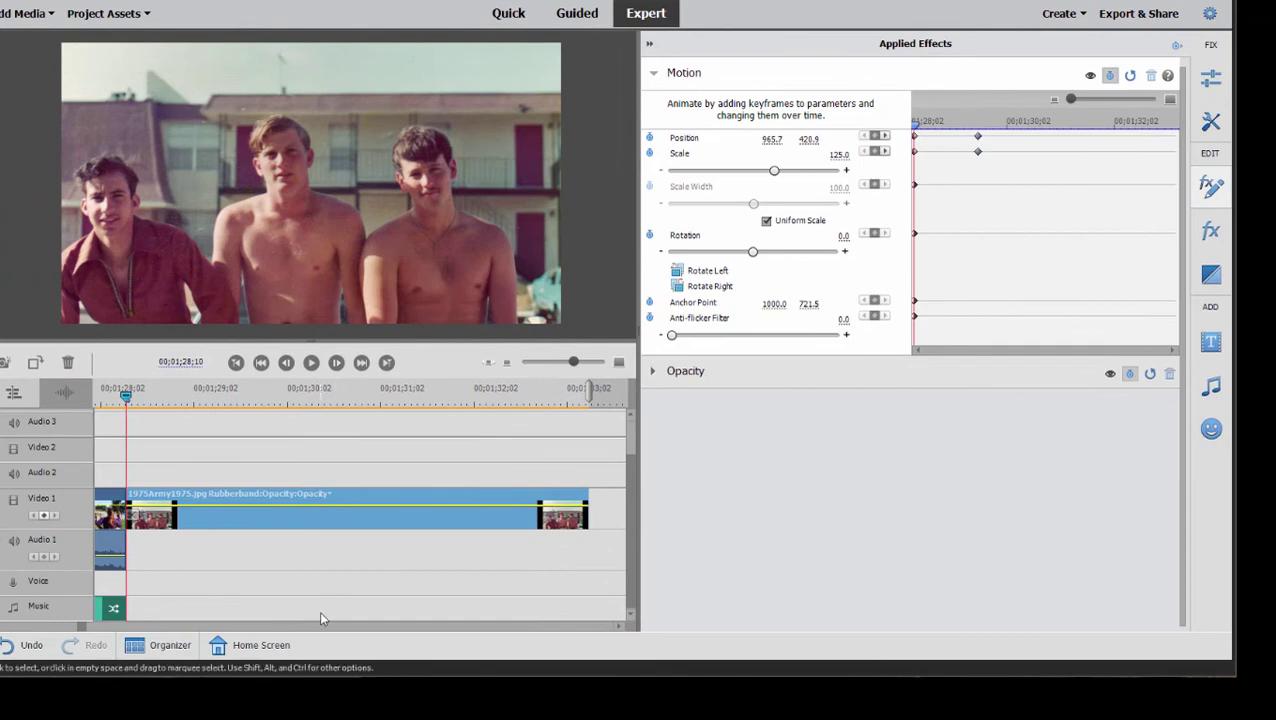
pyautogui.press('space')
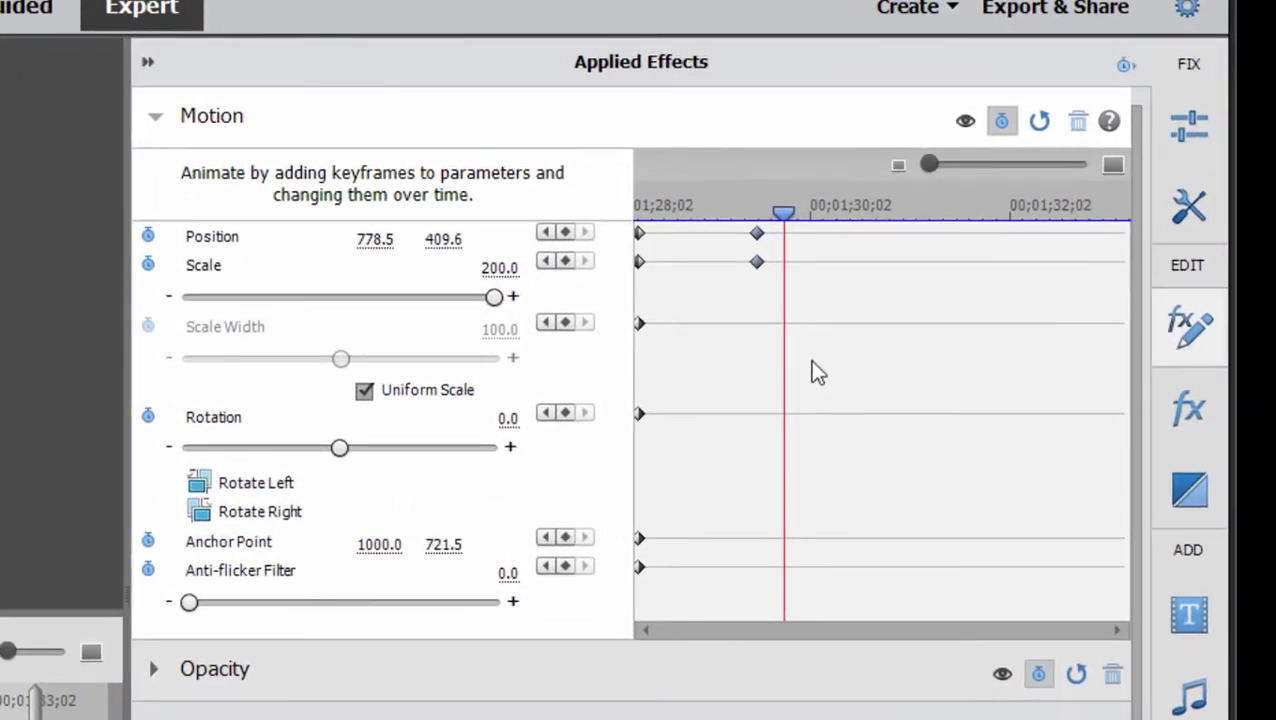
# Align the Scale 200 Position and Scale keyframes with the playhead and copy them
pyautogui.moveTo(757, 262); pyautogui.dragTo(784, 262)
pyautogui.moveTo(820, 310); pyautogui.dragTo(745, 228)
pyautogui.rightClick(783, 233)
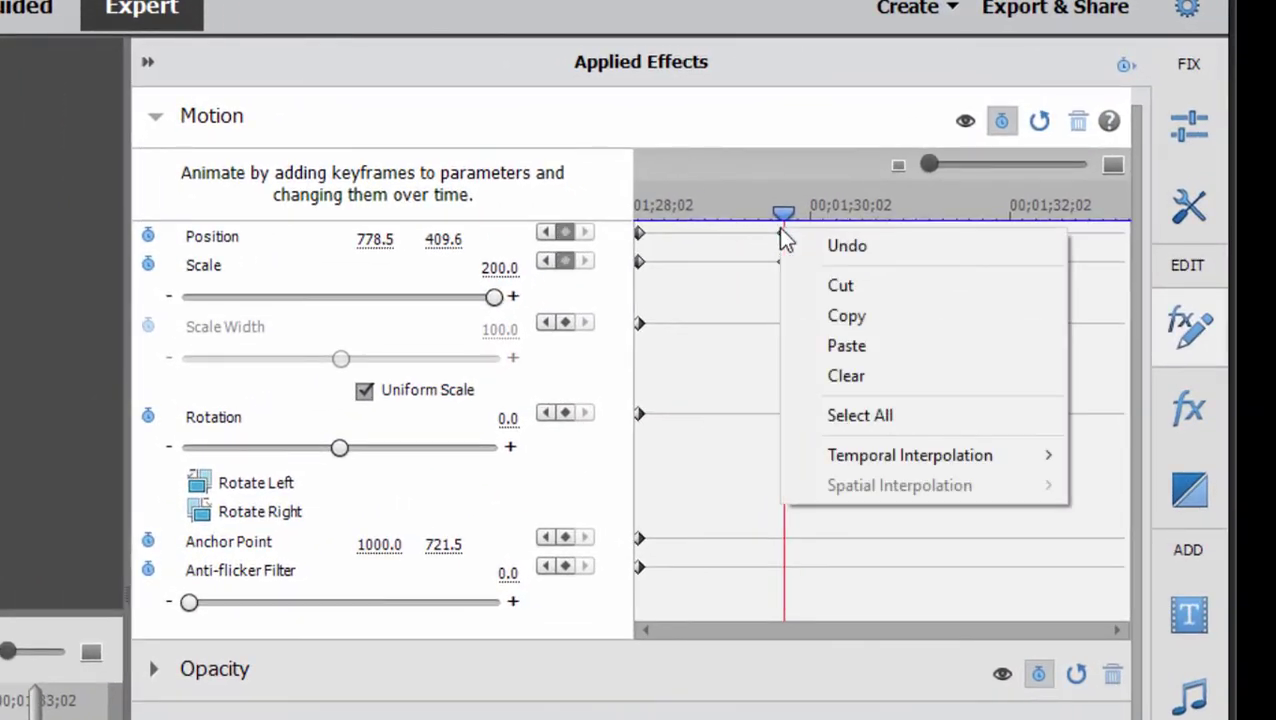
pyautogui.click(847, 318)
# Paste the copied Scale 200 keyframes slightly later, near 00;01;30;02, and preview the hold
pyautogui.click(881, 236)
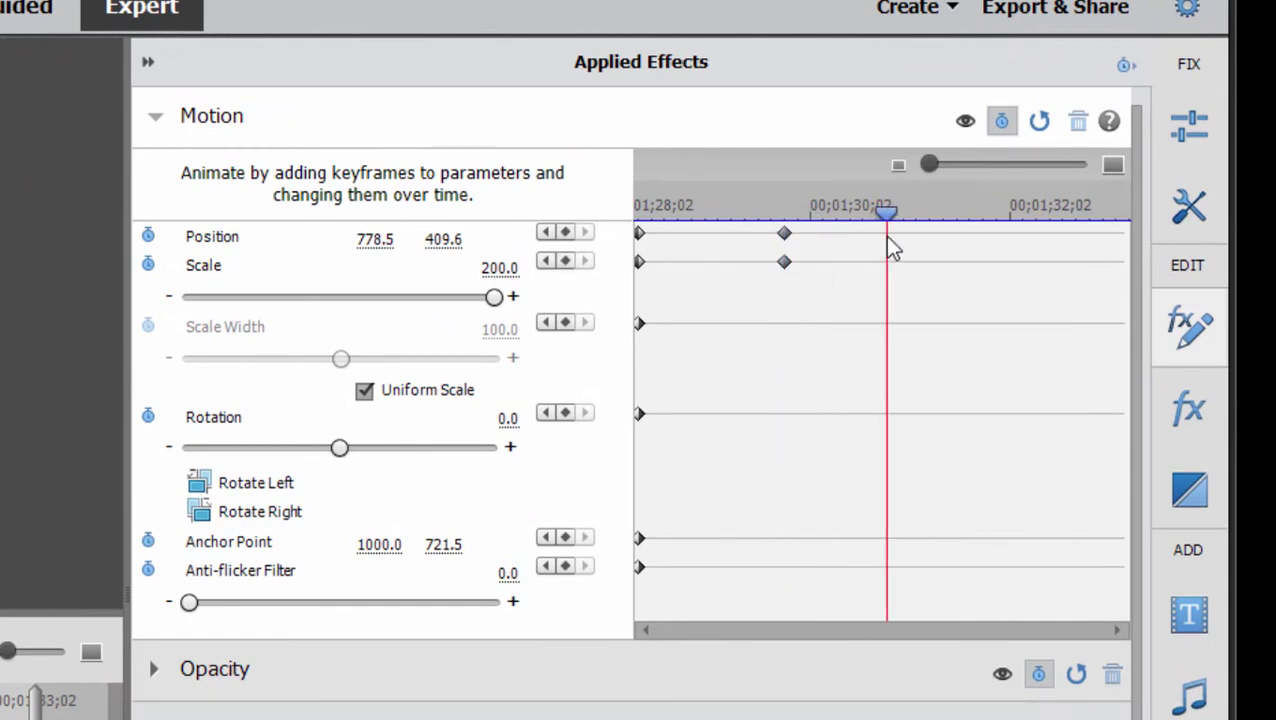
pyautogui.rightClick(878, 237)
pyautogui.click(928, 348)
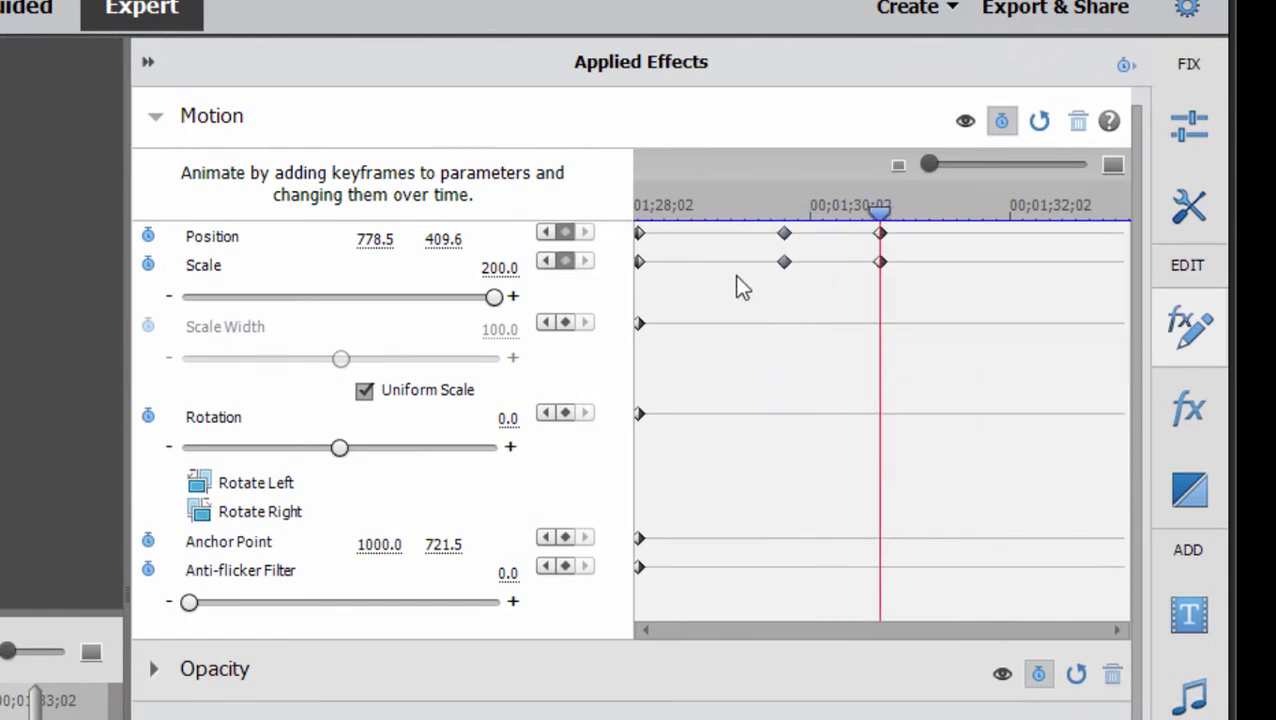
pyautogui.click(868, 228)
pyautogui.moveTo(866, 222)
pyautogui.mouseDown()
pyautogui.moveTo(779, 230)
pyautogui.moveTo(886, 233)
pyautogui.mouseUp()
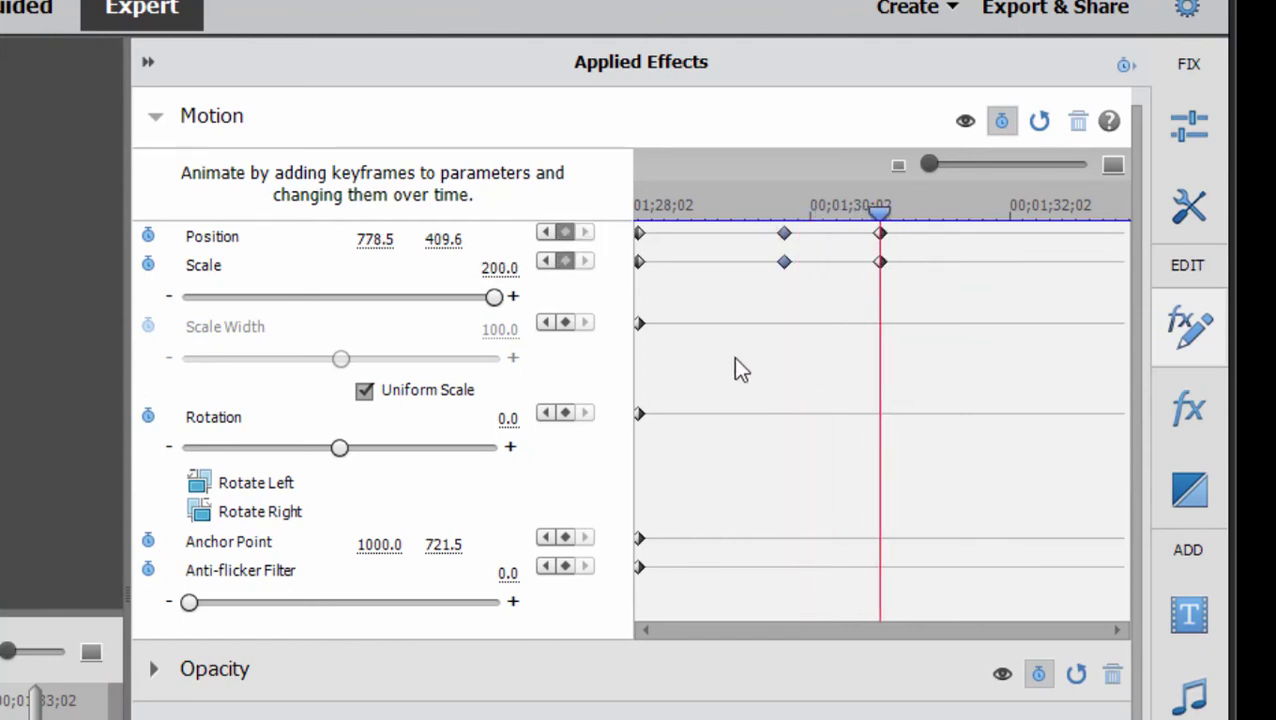